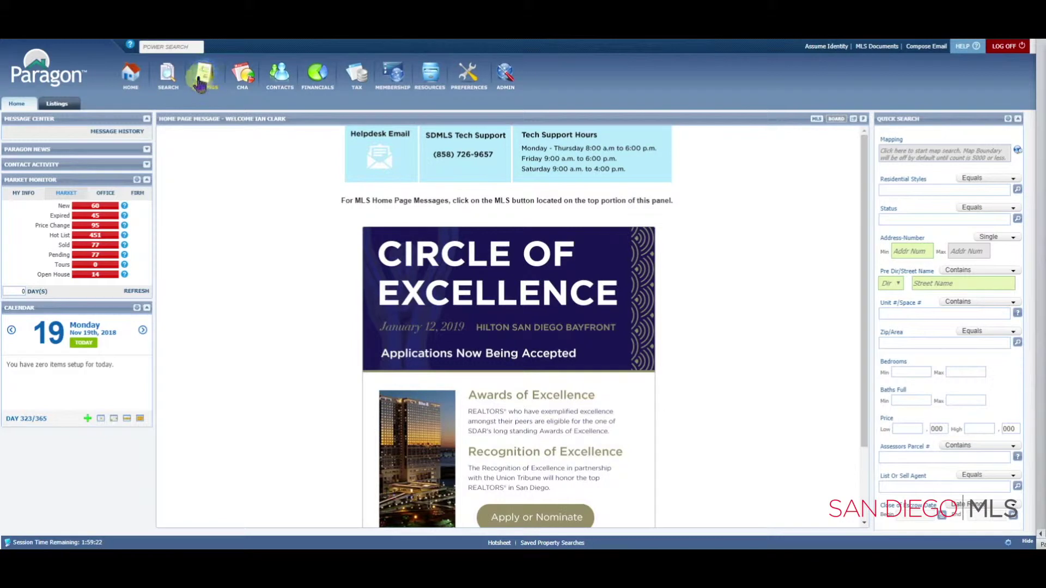
Open the Listings menu from the top toolbar of the Paragon home page
left_click(203, 81)
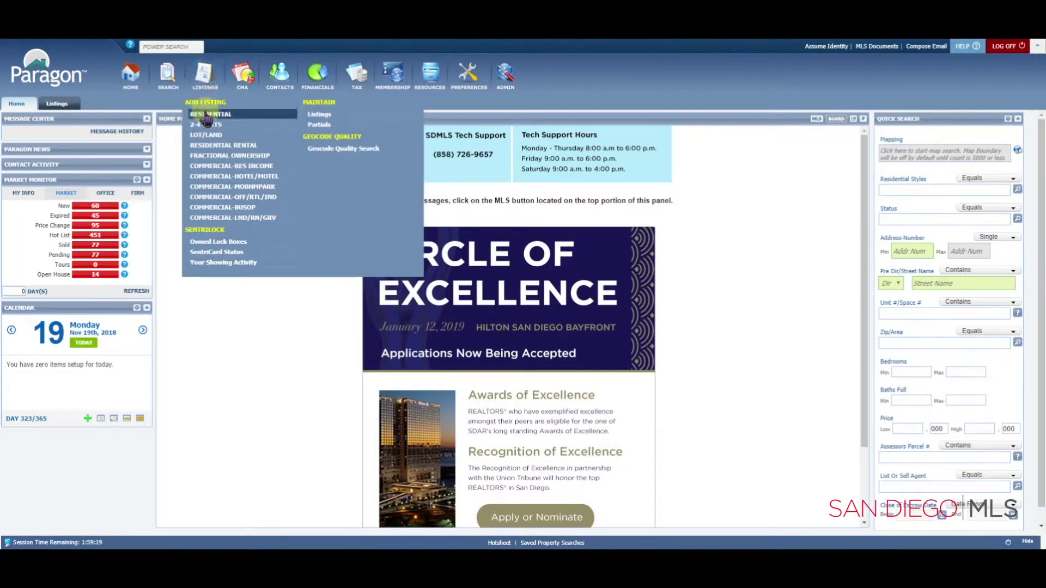
Load the active residential listings grid via Maintain > Listings, then close that tab
left_click(321, 116)
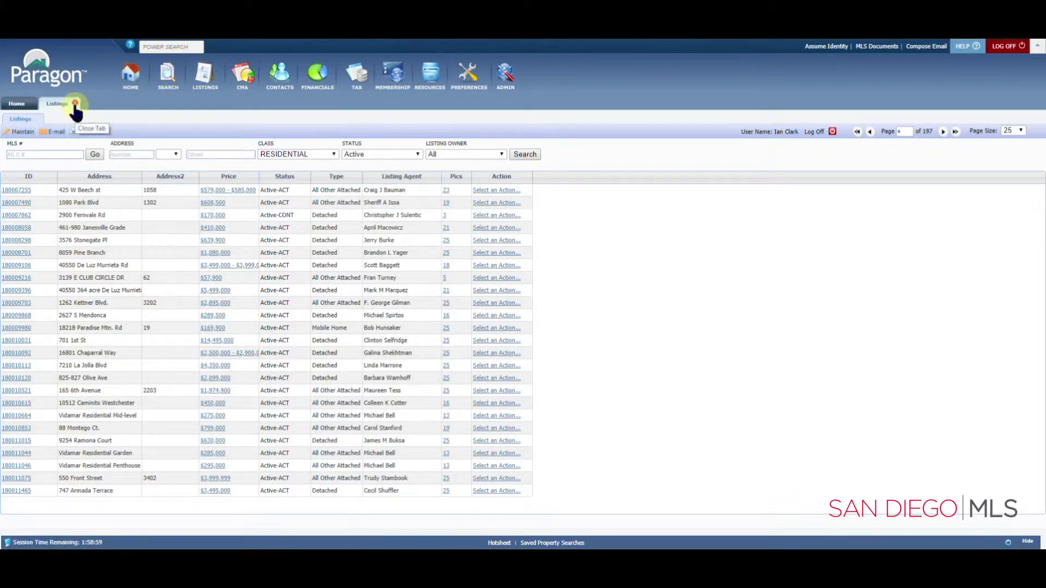
left_click(75, 104)
left_click(180, 48)
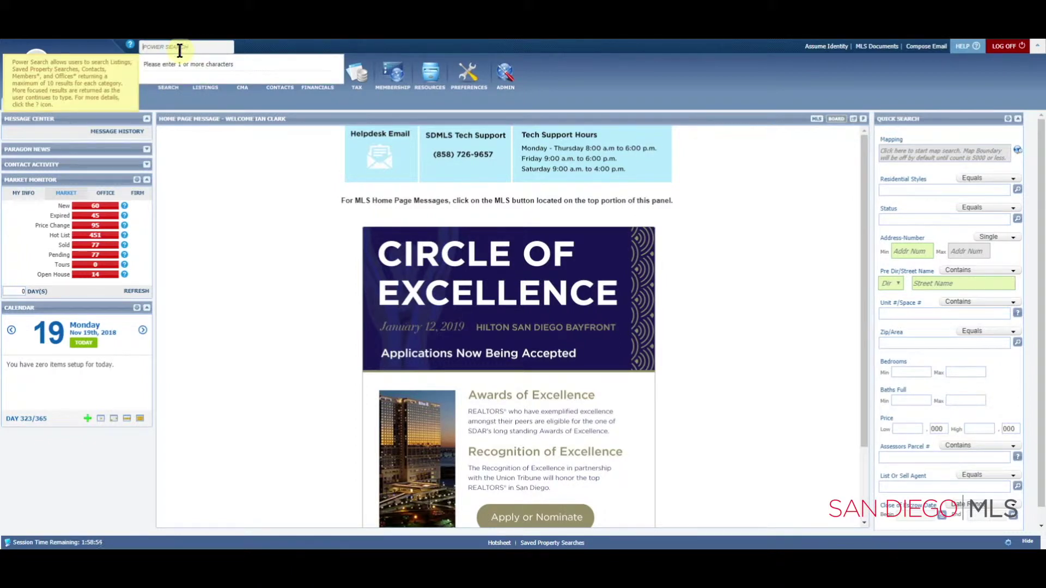
type("180007255")
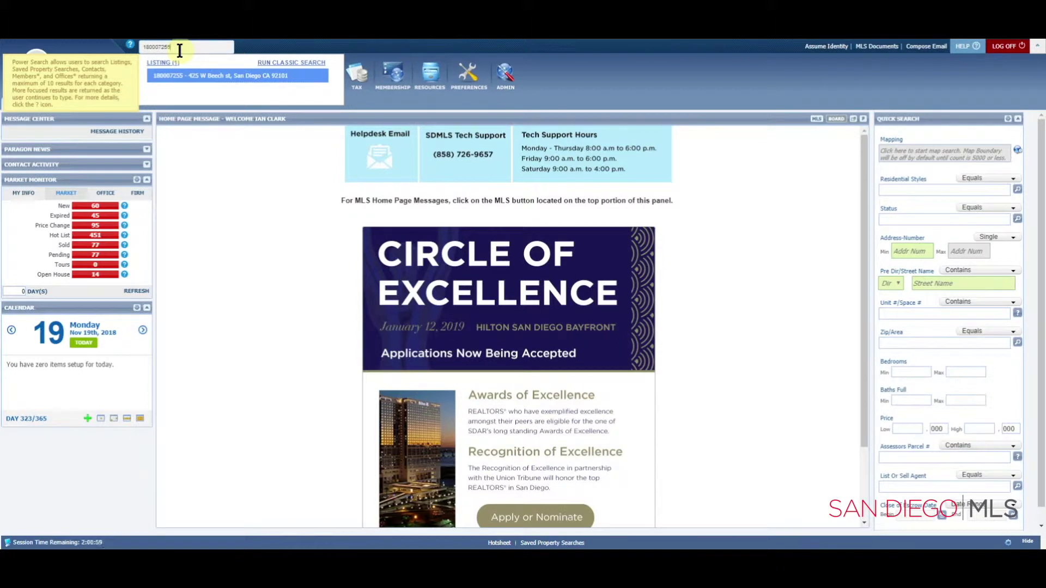
left_click(179, 82)
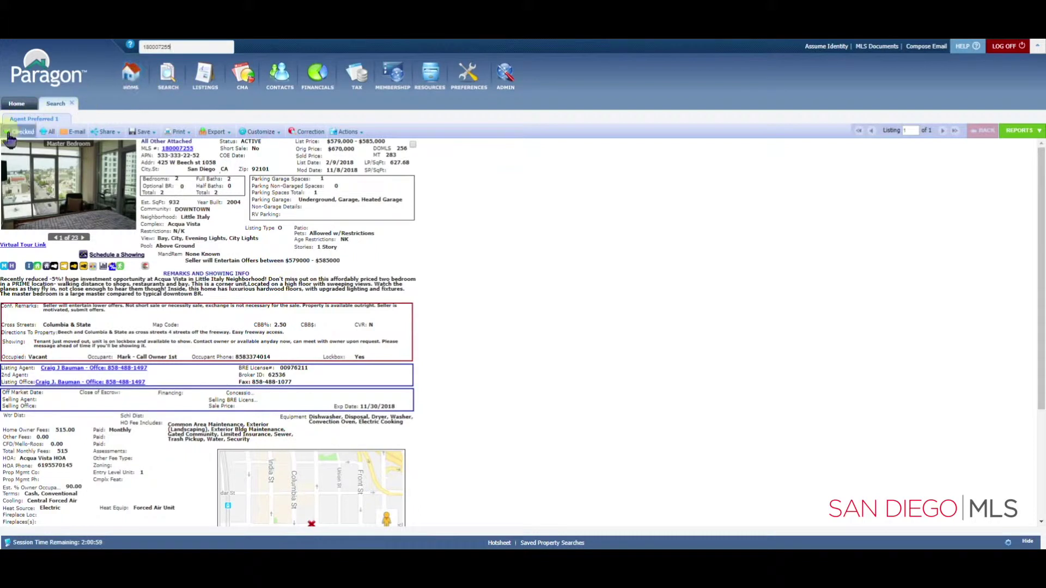
Review the Share, Print and Actions dropdowns on listing 180007255's detail report
left_click(104, 132)
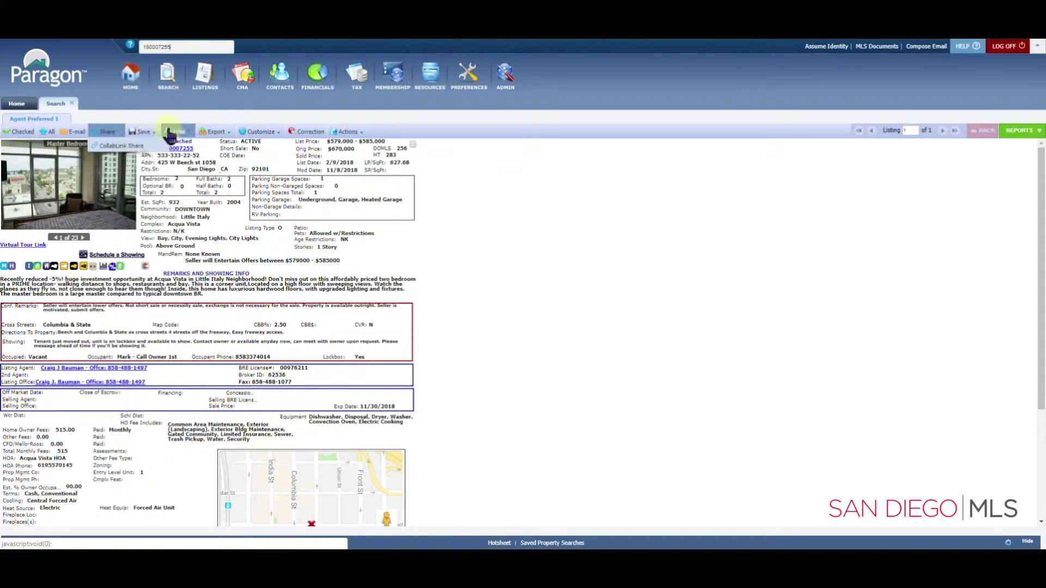
left_click(194, 133)
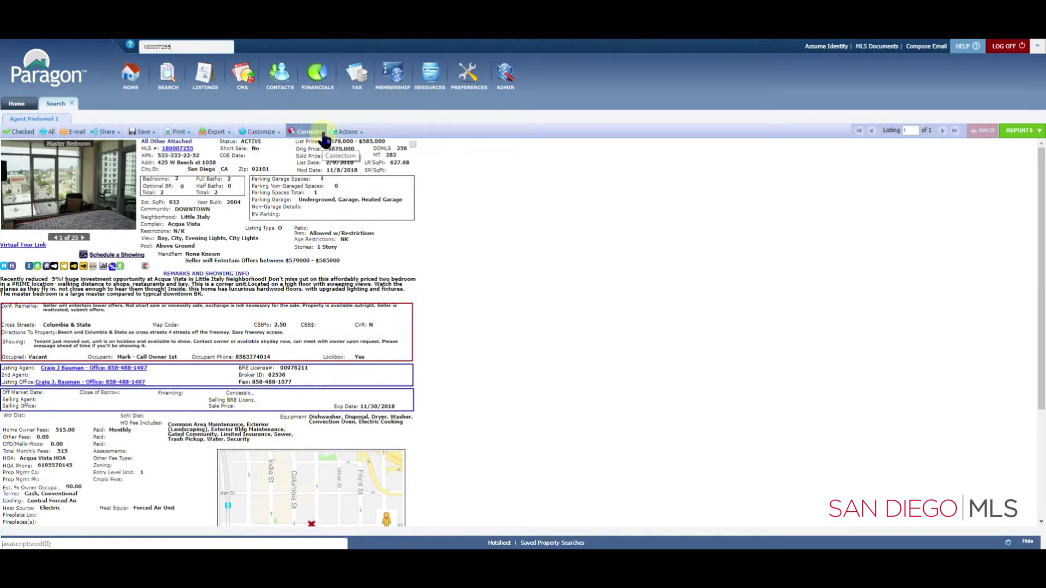
left_click(338, 133)
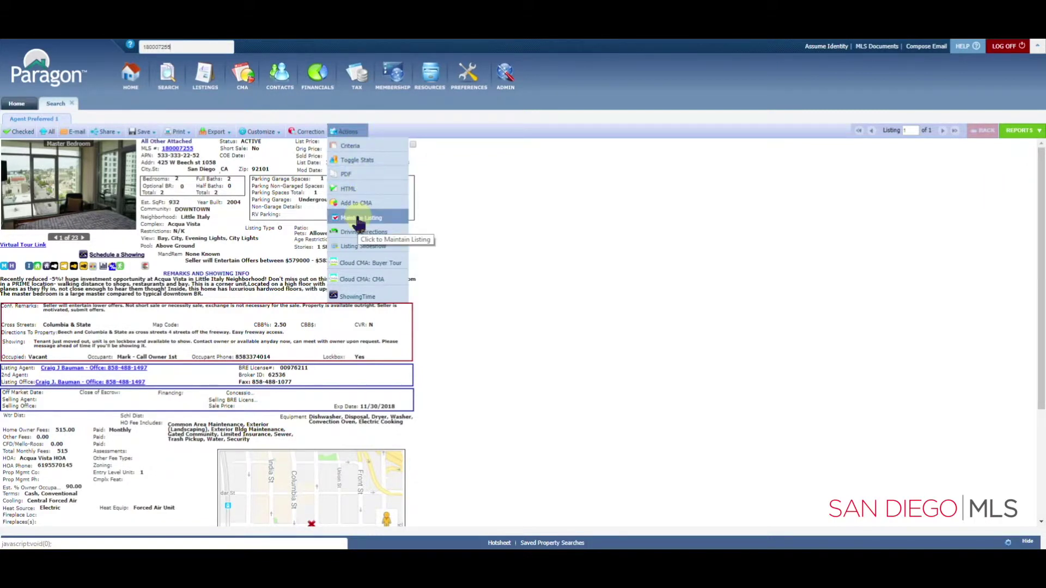
Open listing 180007255 for maintenance and choose Price Change from Select an Action
left_click(358, 219)
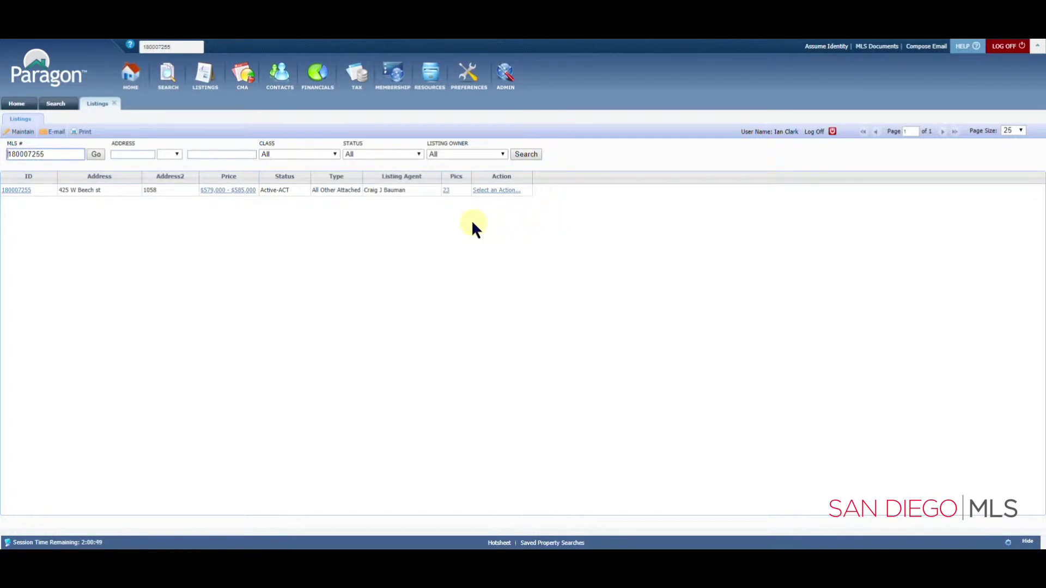
left_click(490, 190)
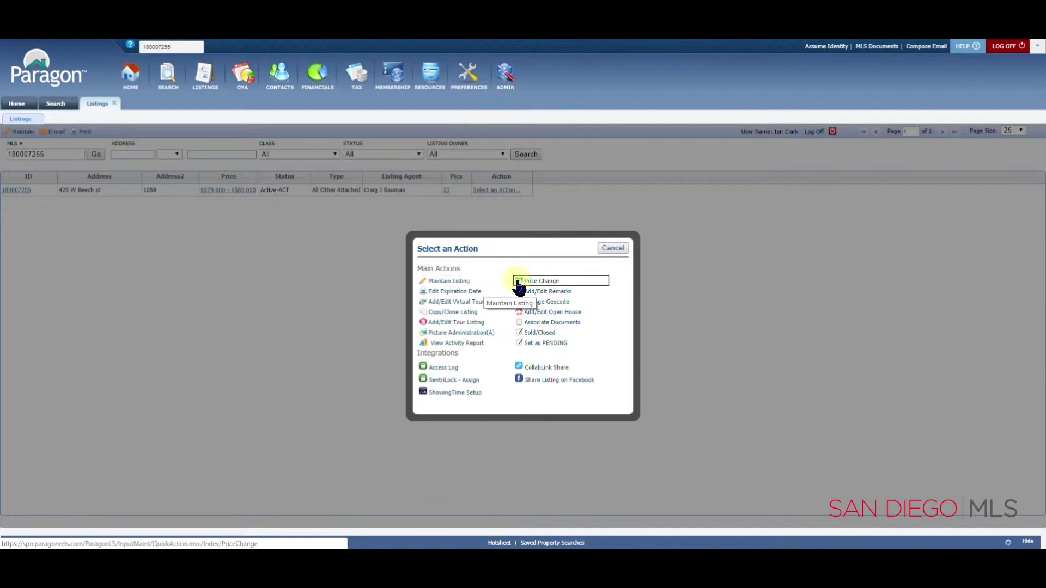
left_click(546, 282)
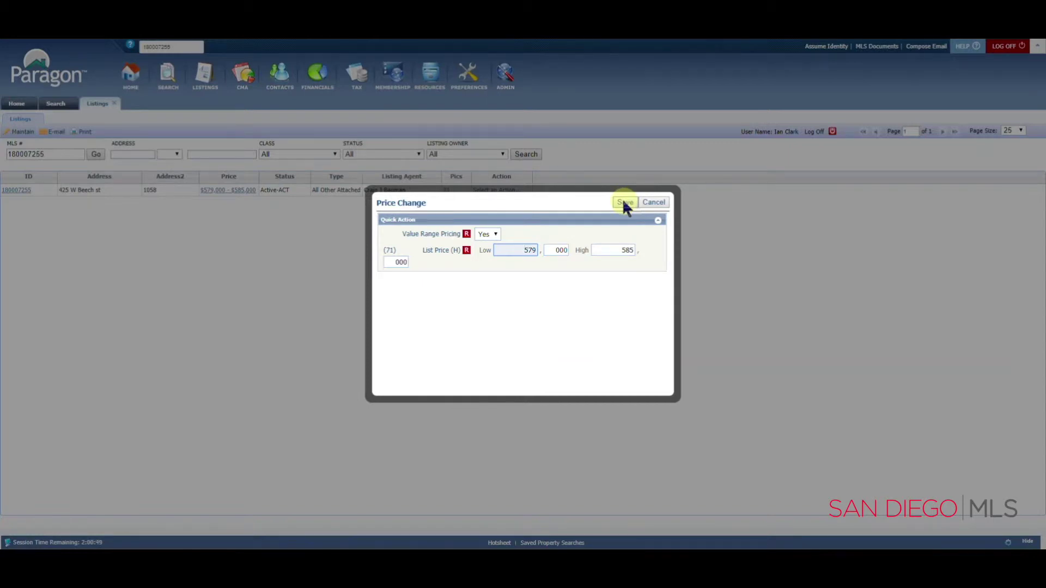
Save the Price Change keeping the $579,000–$585,000 low and high list prices
left_click(624, 203)
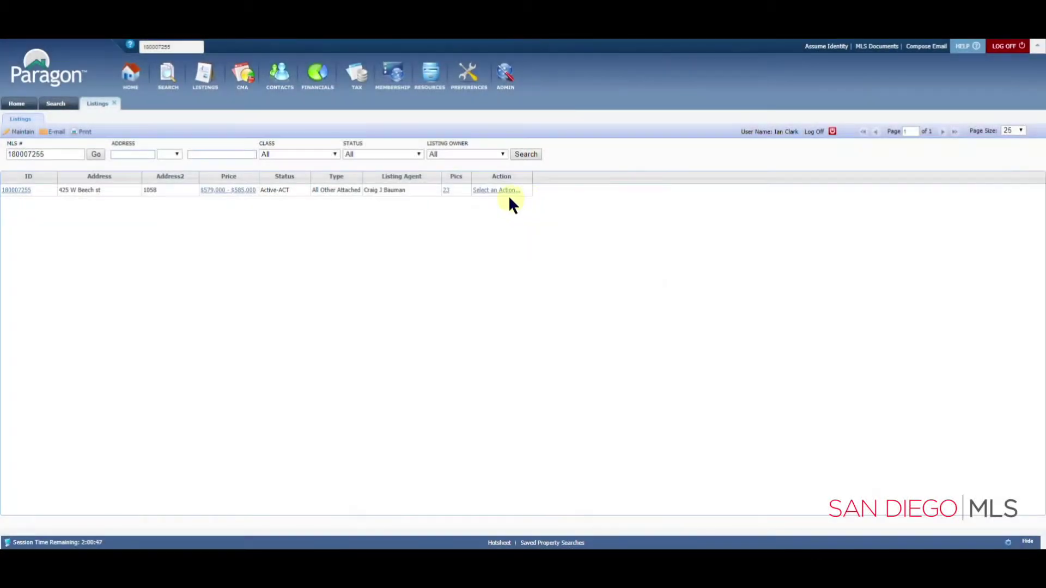
left_click(496, 191)
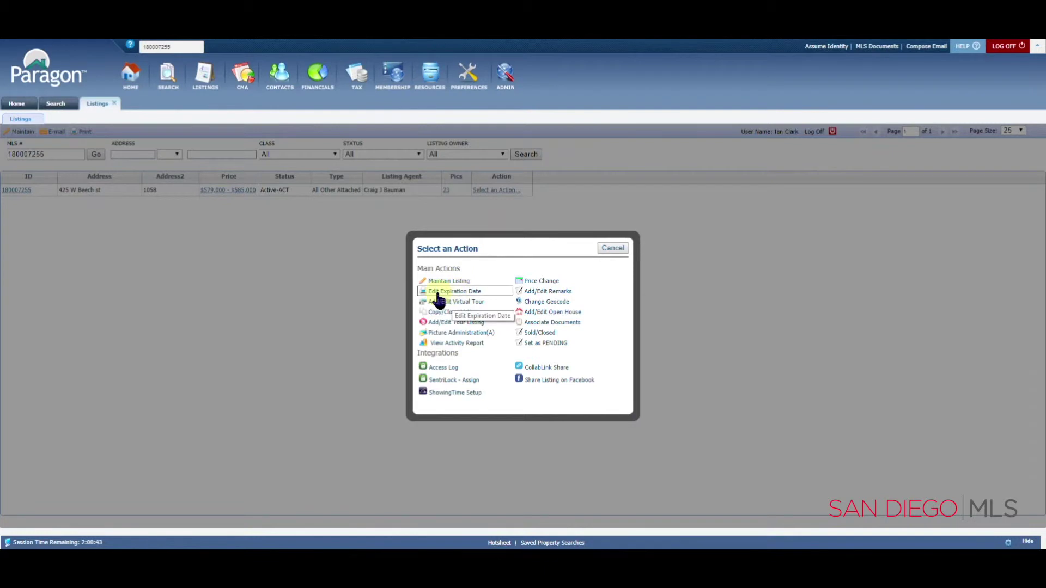
left_click(438, 297)
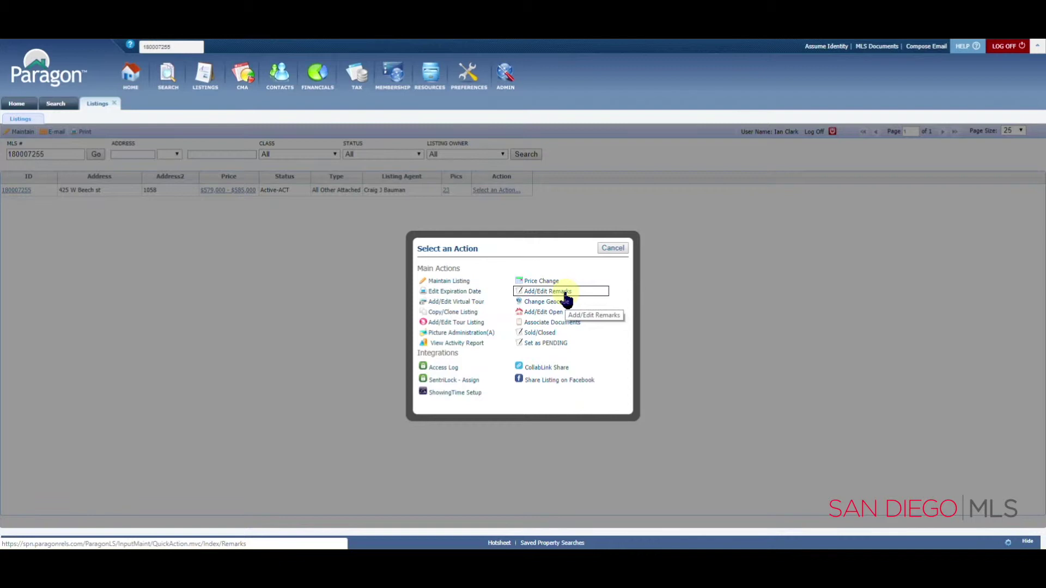
left_click(438, 307)
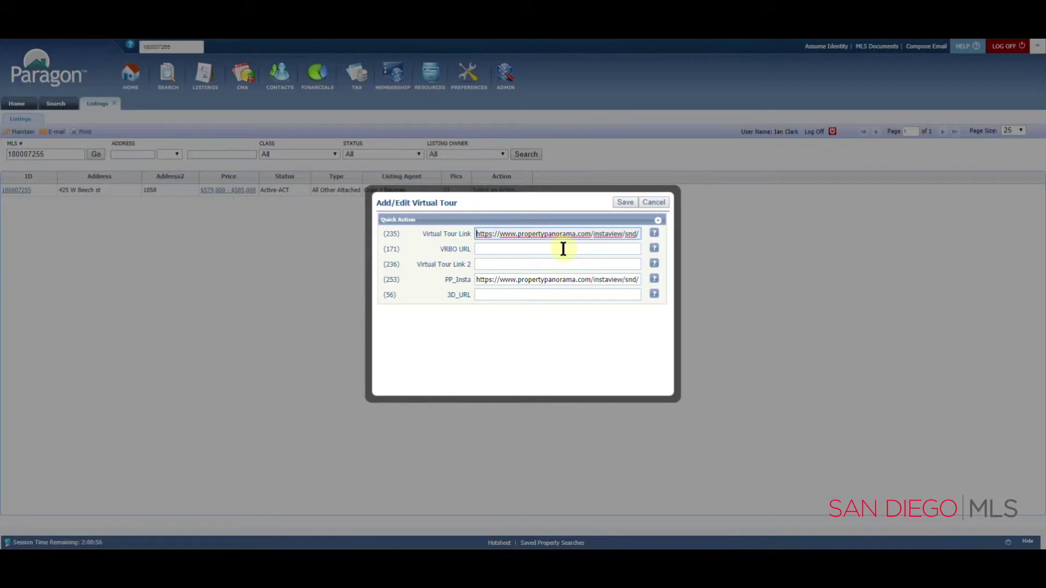
left_click(655, 202)
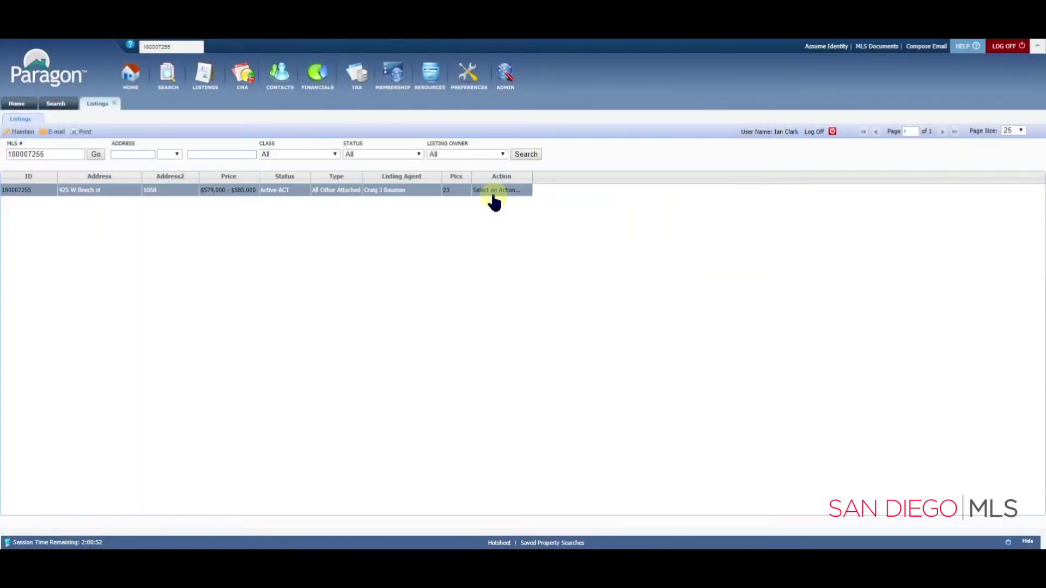
left_click(494, 192)
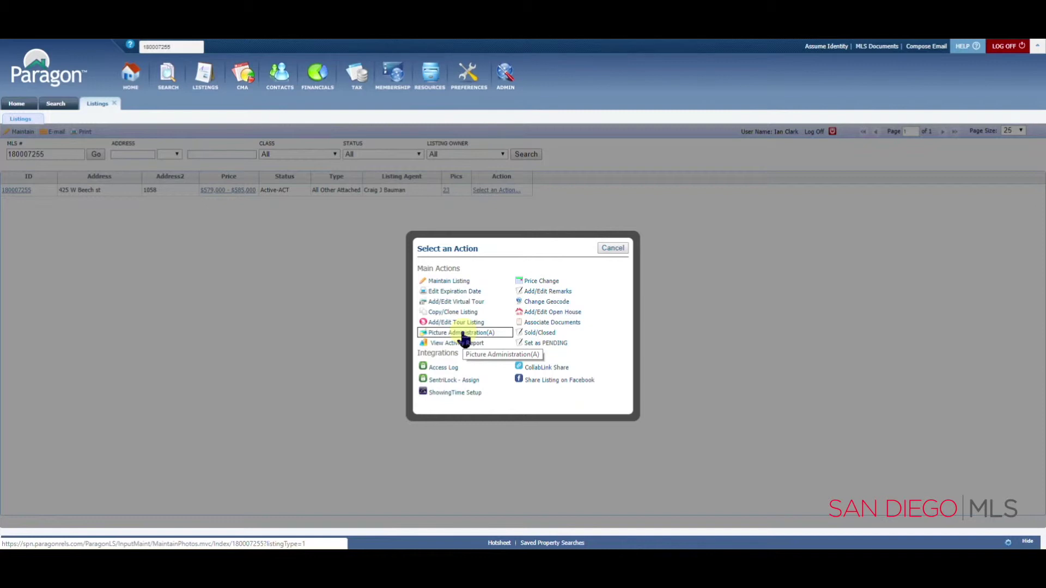
left_click(462, 332)
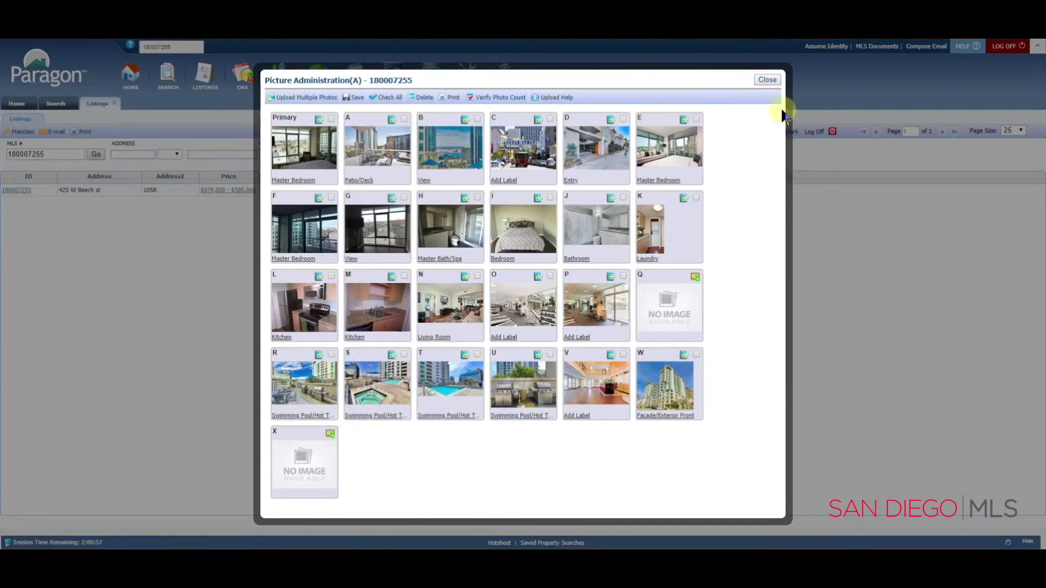
left_click(769, 80)
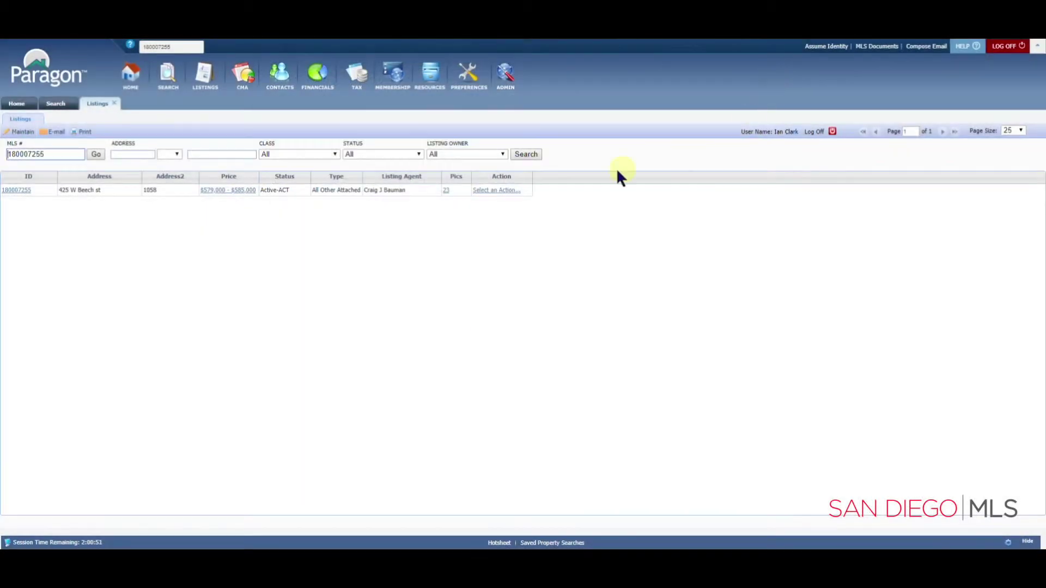
Choose Sold/Closed, review pending date, sold price and selling agent fields, then close the form
left_click(505, 191)
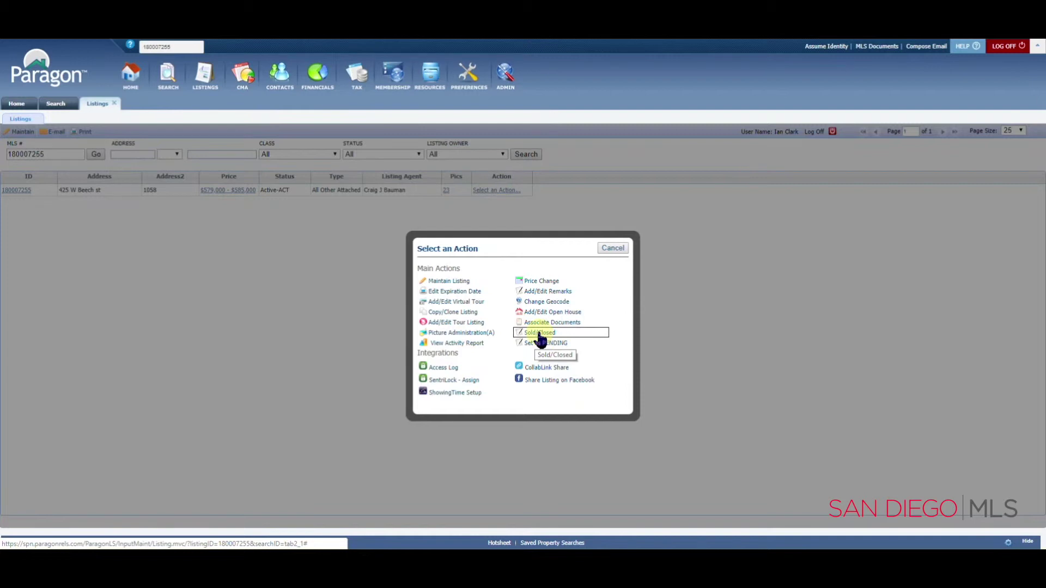
left_click(540, 335)
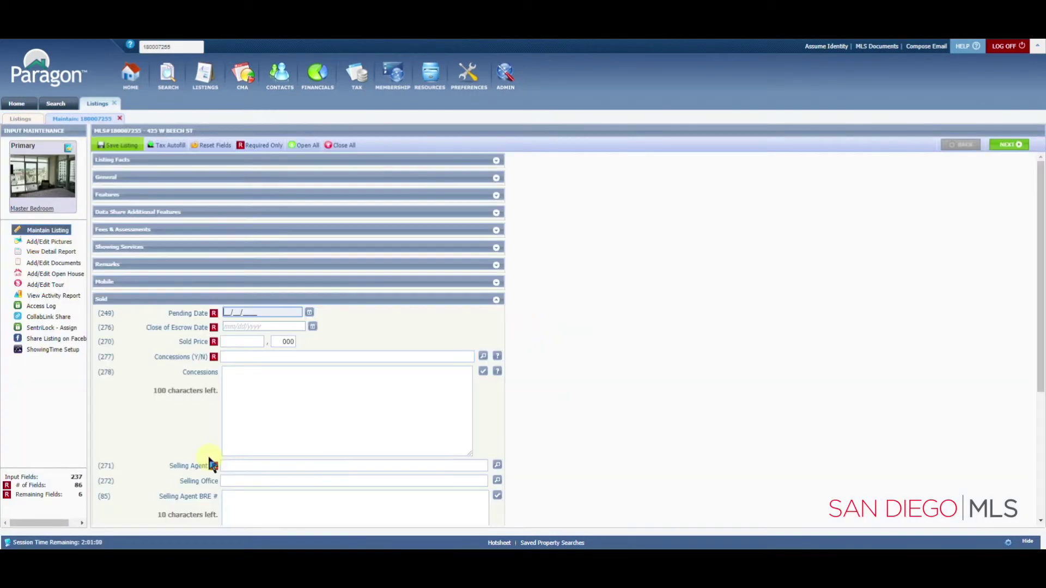
scroll(402, 340, "down", 4)
scroll(276, 322, "up", 1)
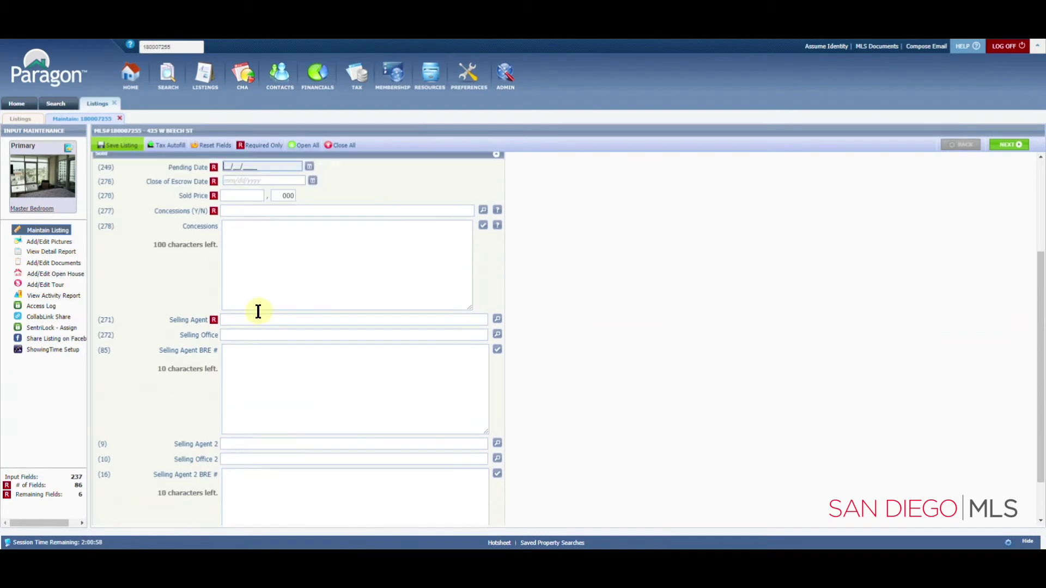
scroll(194, 393, "down", 1)
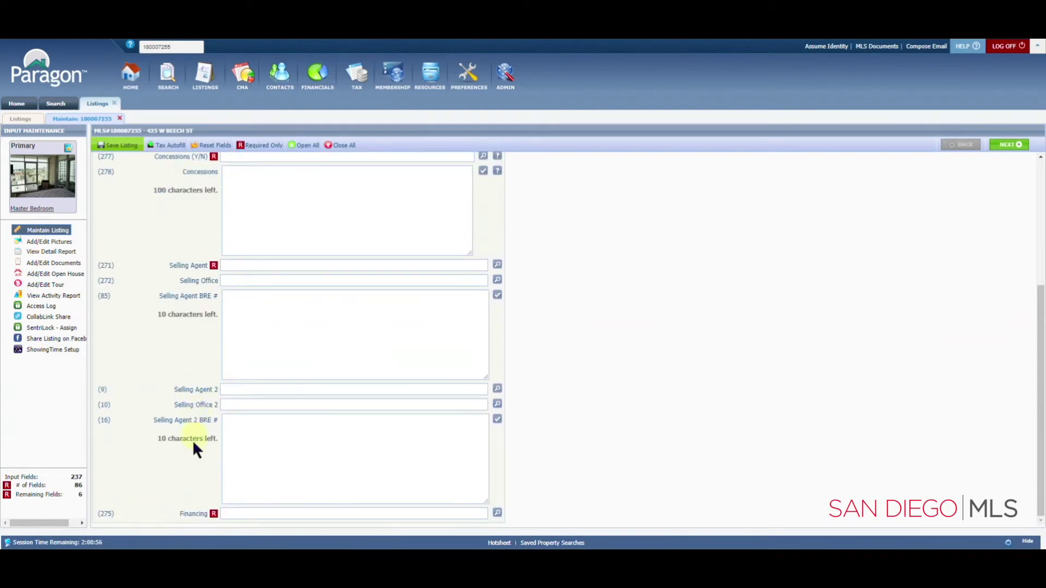
left_click(116, 118)
Open listing 180007255's View Activity Report showing 728 total hits over 120 days
left_click(496, 190)
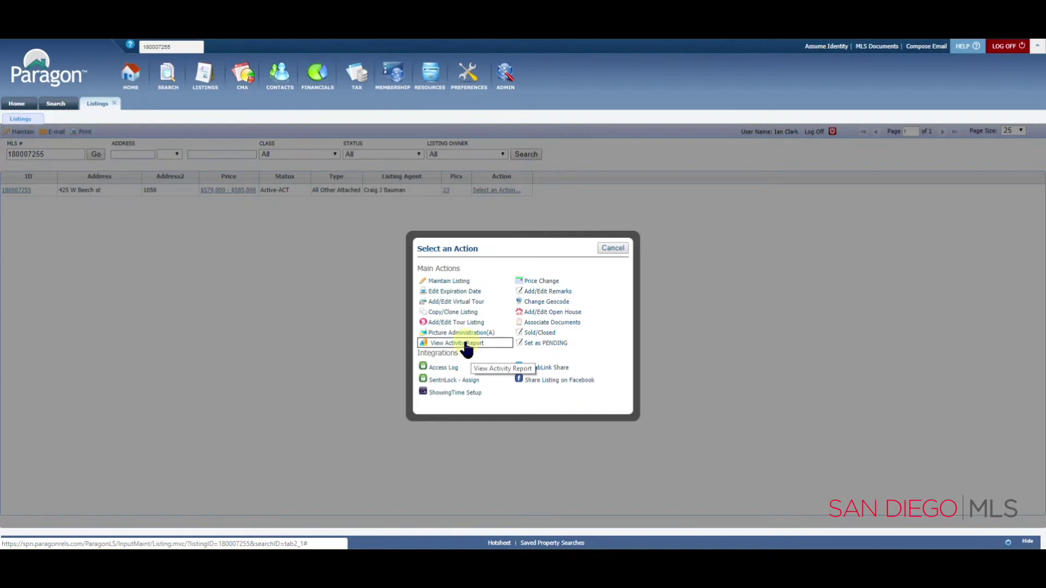
left_click(465, 343)
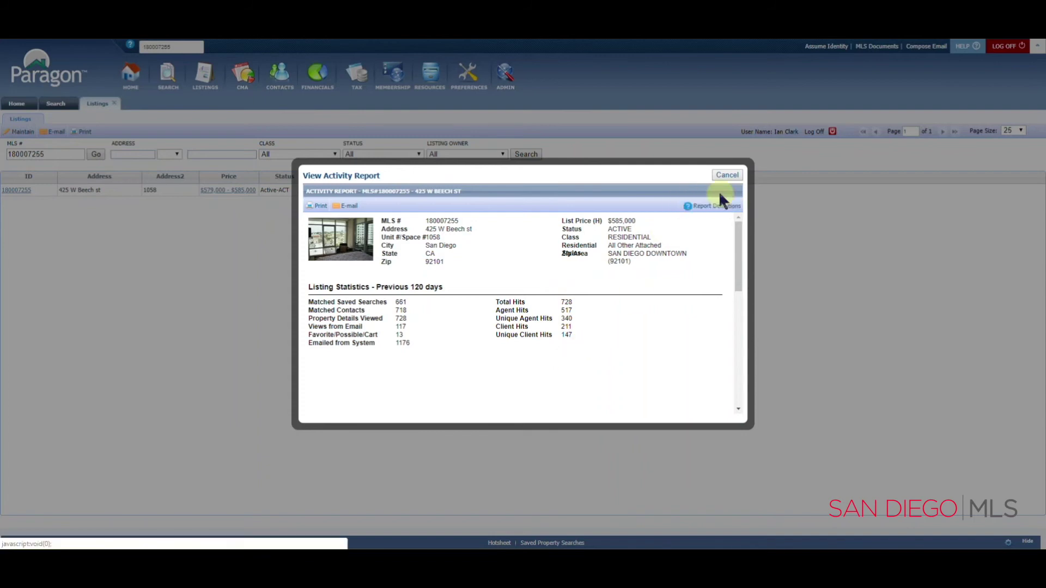
Cancel the activity report and reopen Select an Action to view its Integrations options
left_click(719, 173)
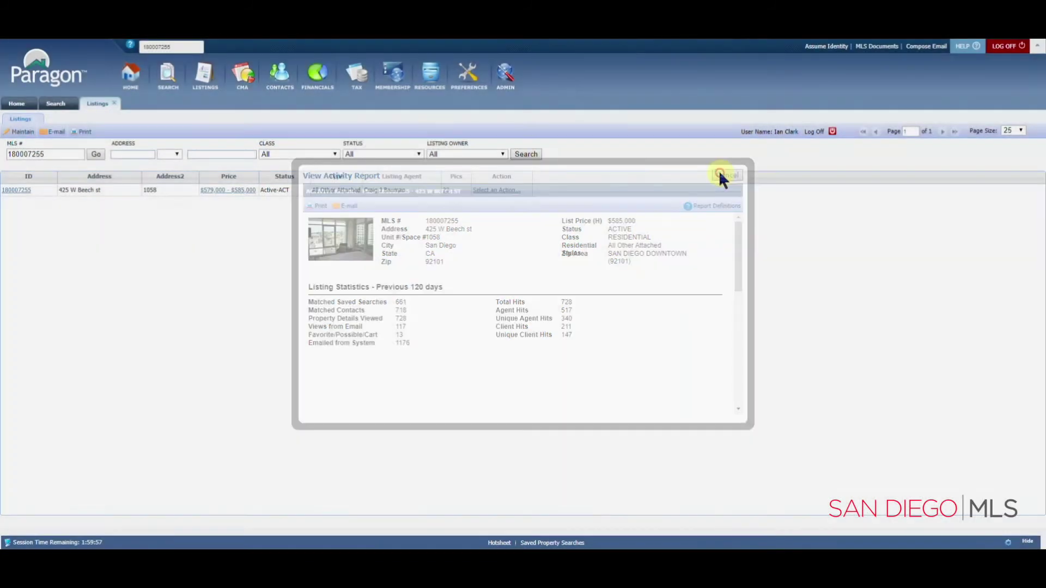
left_click(510, 192)
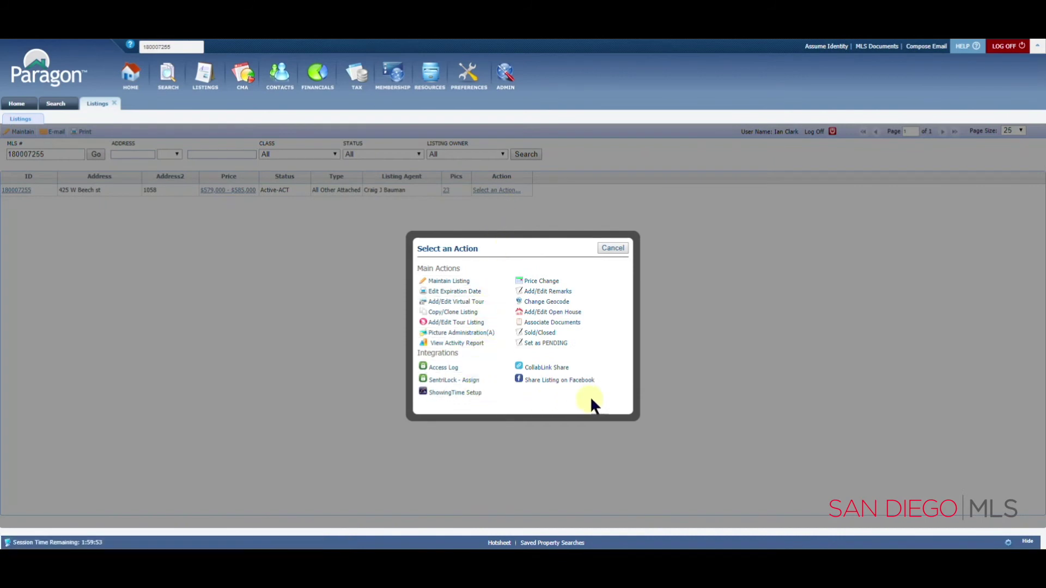
left_click(599, 379)
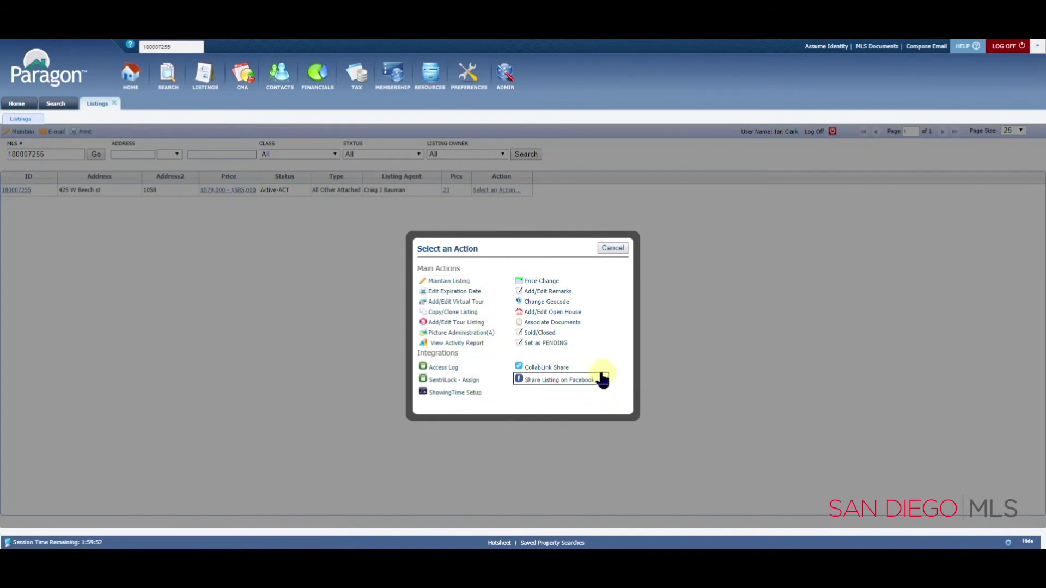
left_click(520, 368)
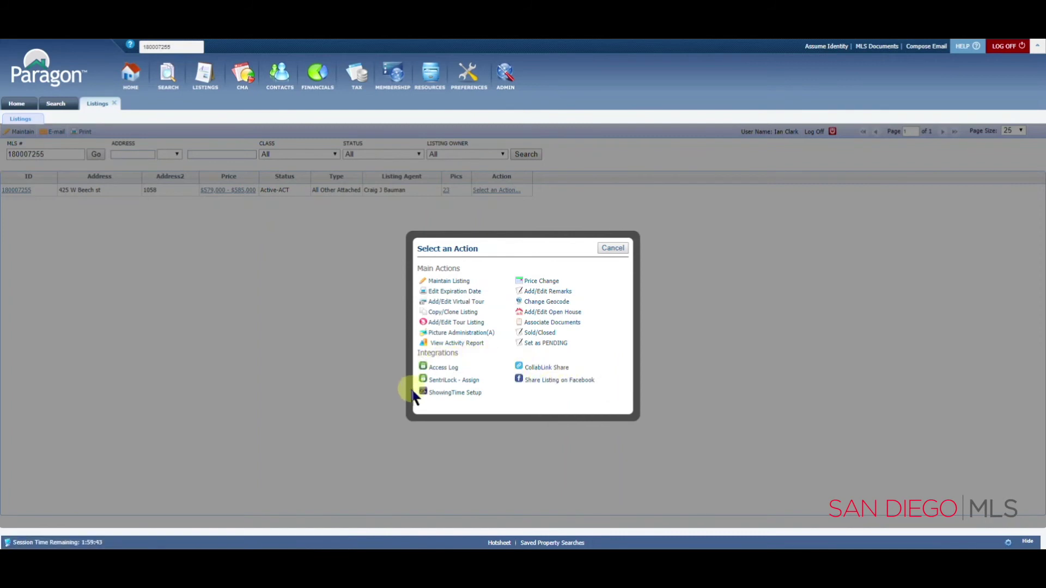
left_click(461, 394)
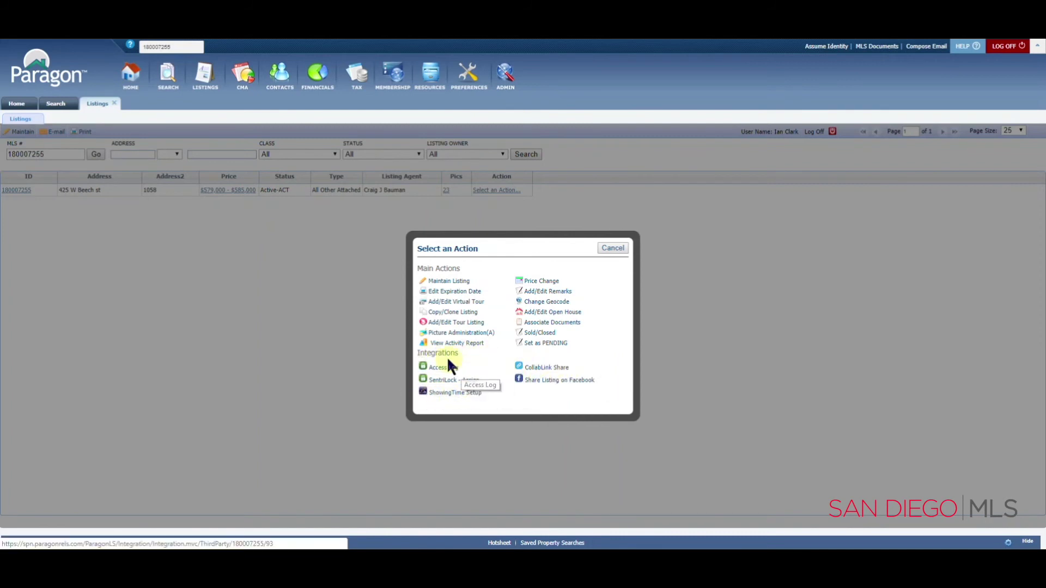